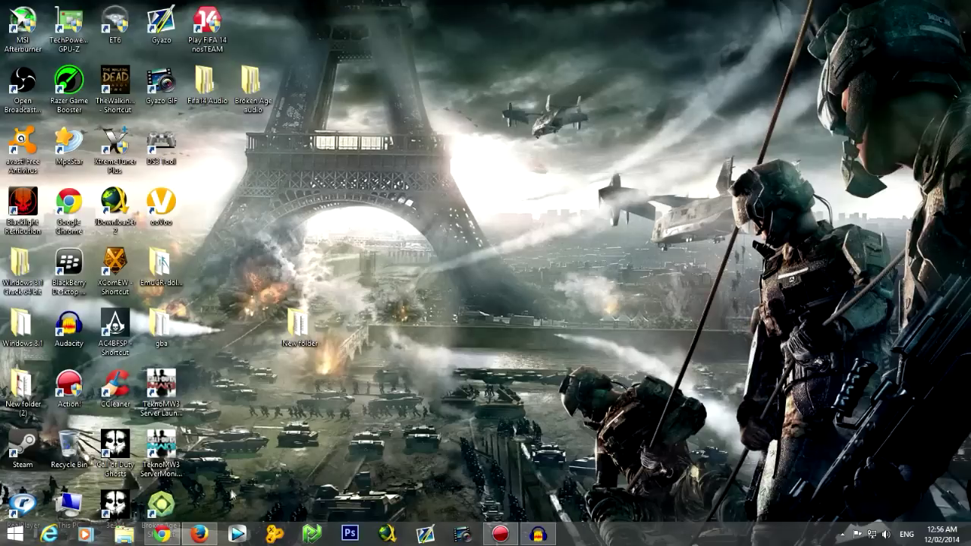
Step: Restore the Firefox window showing the WinToFlash download page from the taskbar
left_click(201, 538)
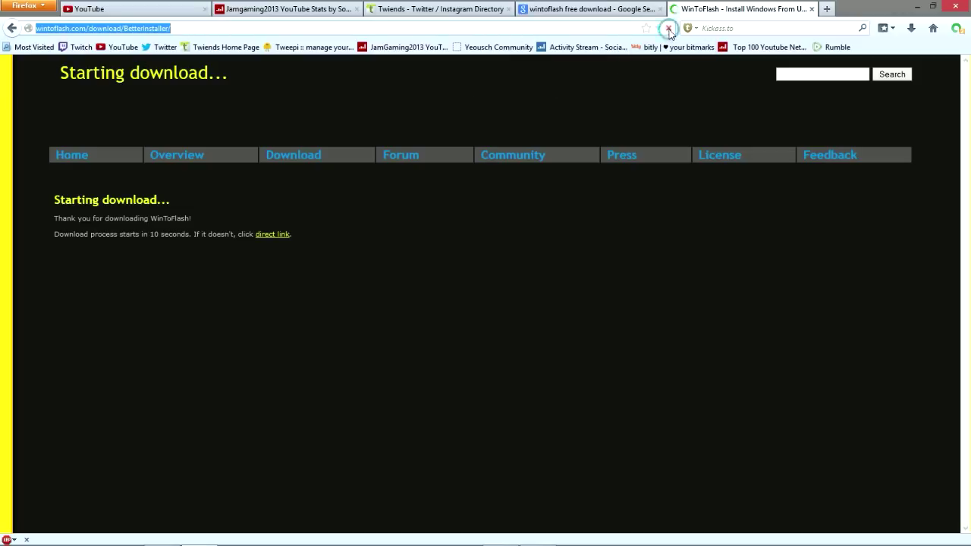
Step: Stop the page load, save wintoflash-setup.exe, and show it in the downloads list
left_click(669, 28)
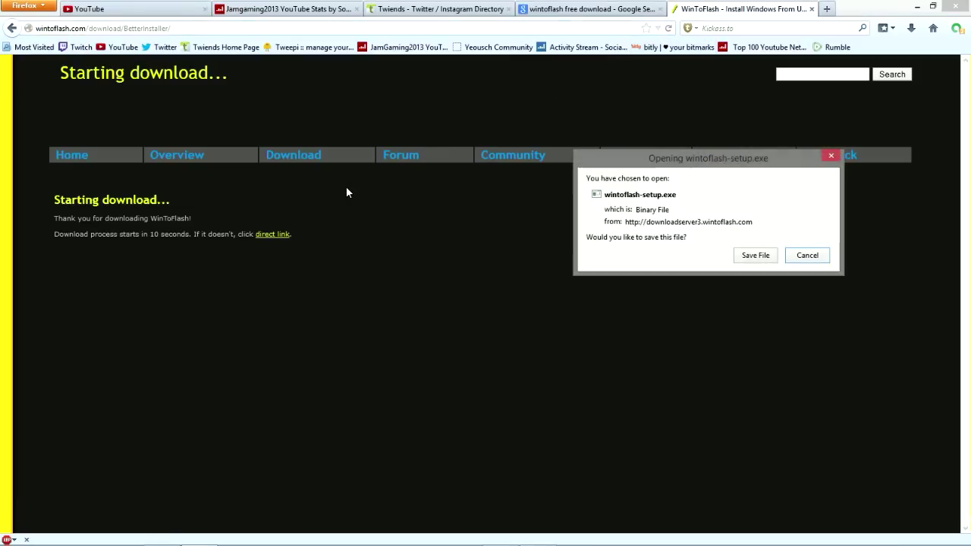
left_click(755, 256)
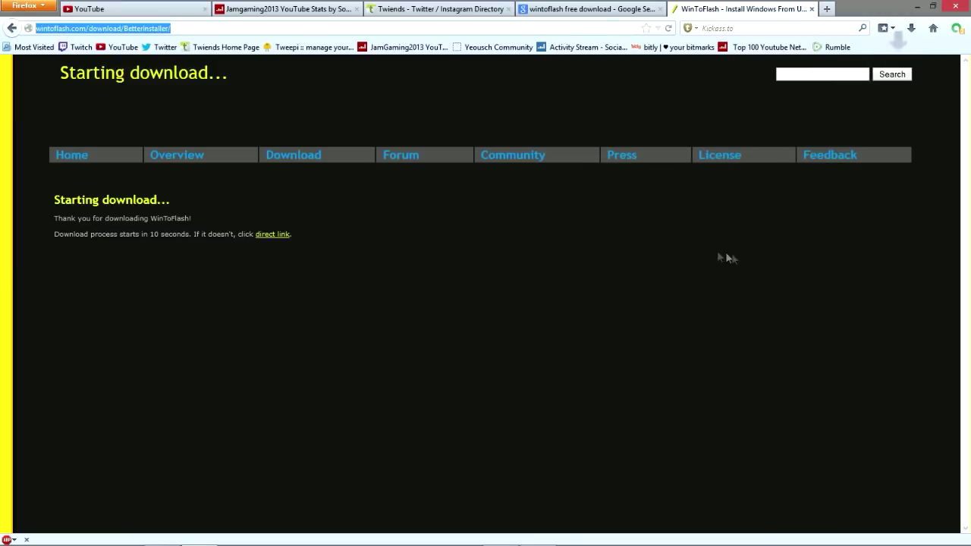
left_click(911, 28)
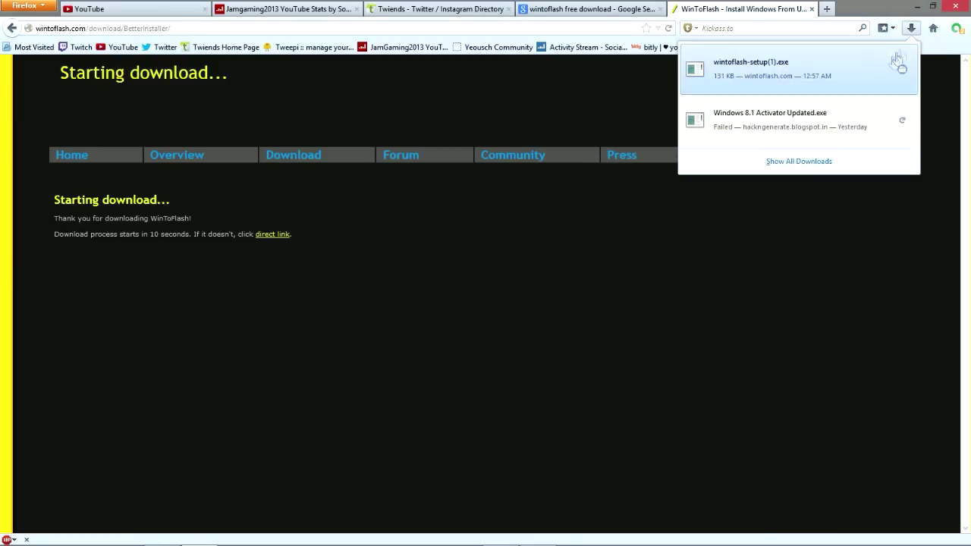
Step: Run wintoflash-setup, reject the Live Support, Optimizer Pro and Apps Hat offers, and finish downloading the portable zip
left_click(751, 64)
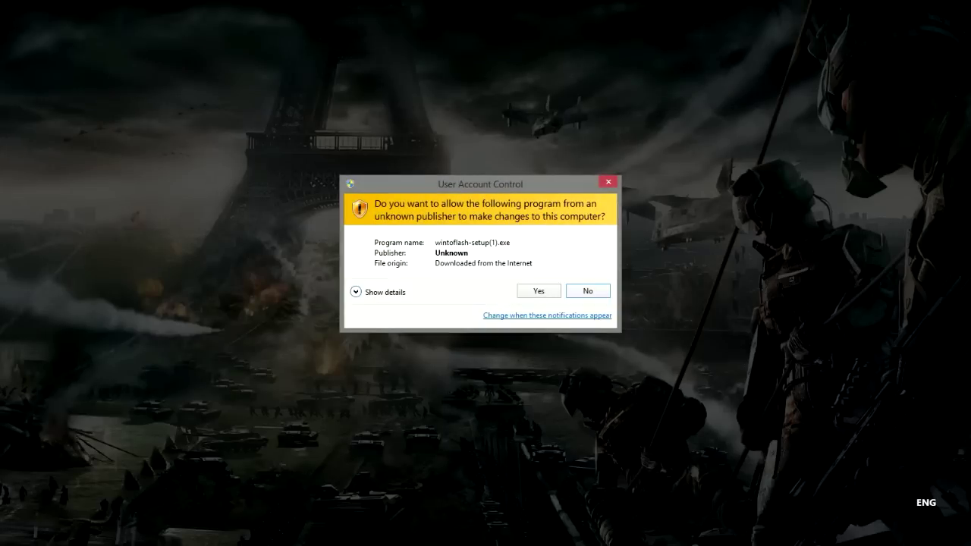
left_click(539, 290)
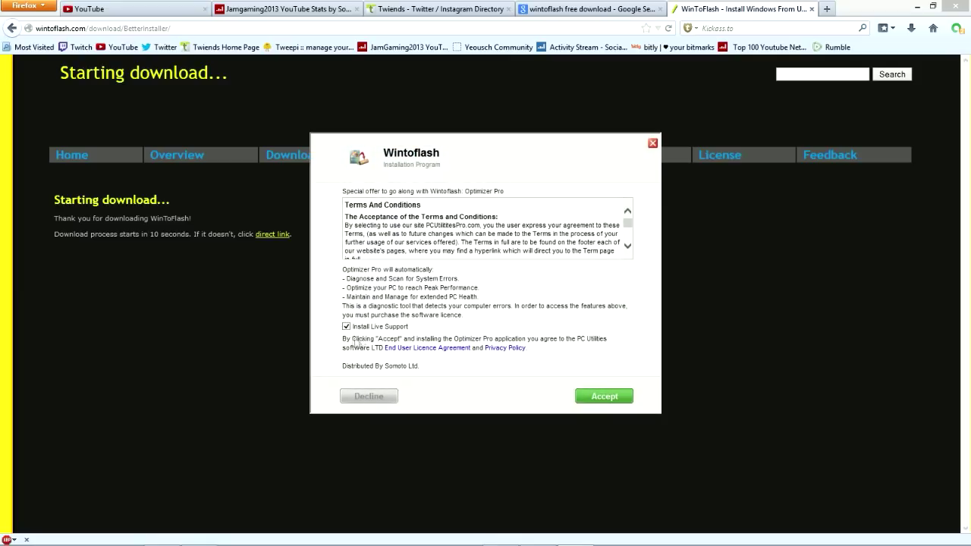
left_click(346, 326)
left_click(369, 399)
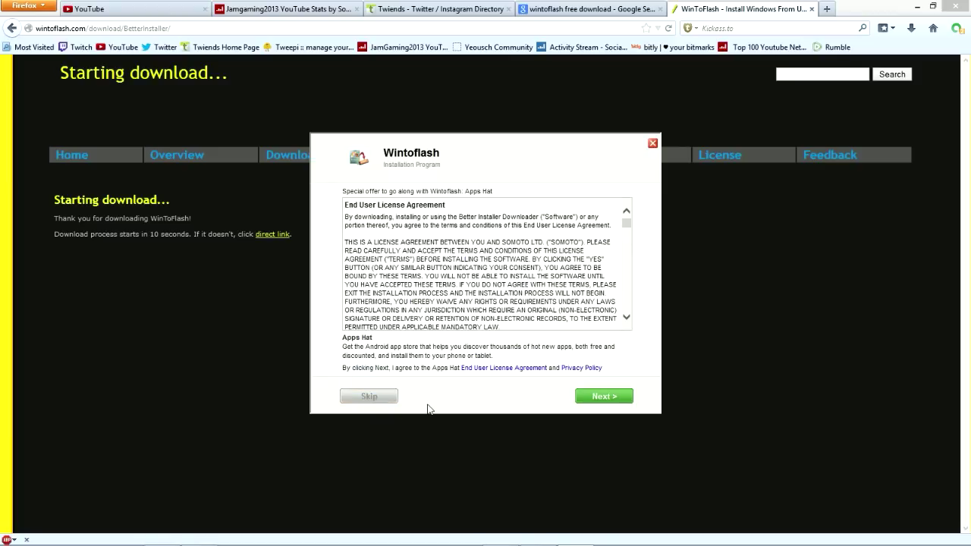
left_click(370, 397)
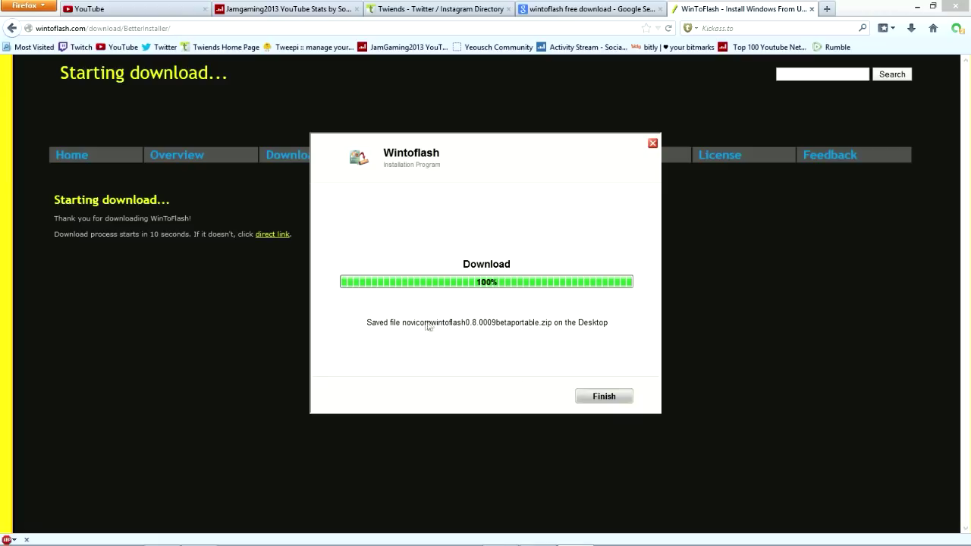
left_click(604, 396)
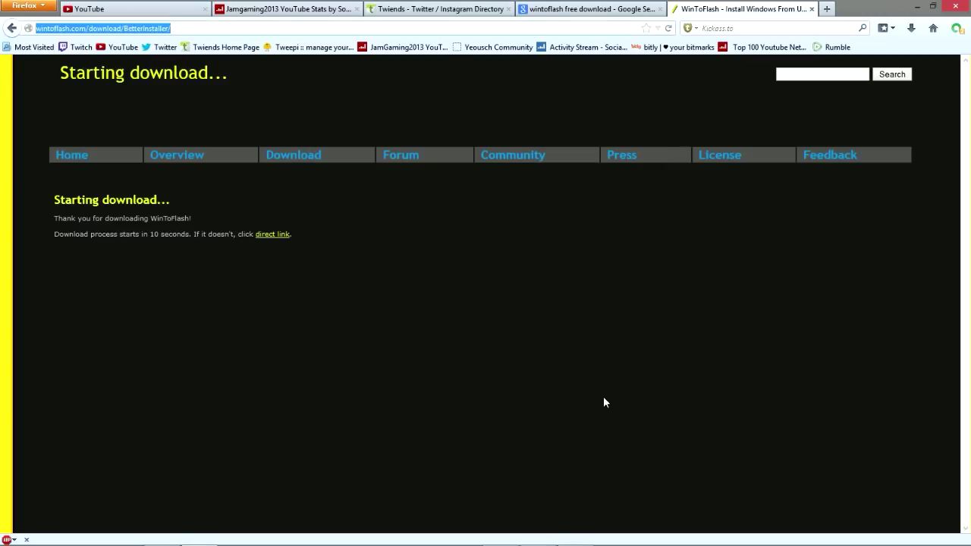
Step: Extract novicorpwintoflash0.8.0009betaportable.zip into a same-named folder on the Desktop
left_click(915, 6)
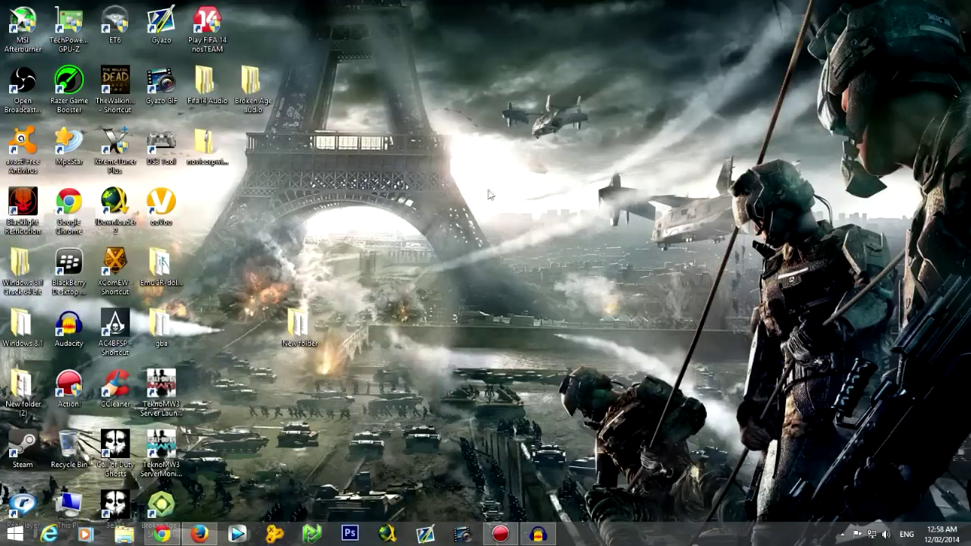
double_click(208, 150)
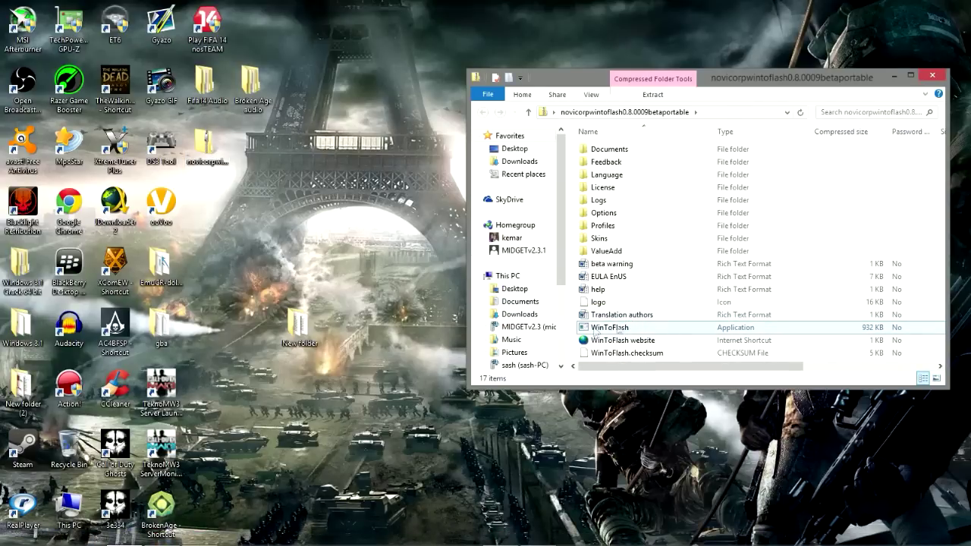
double_click(620, 328)
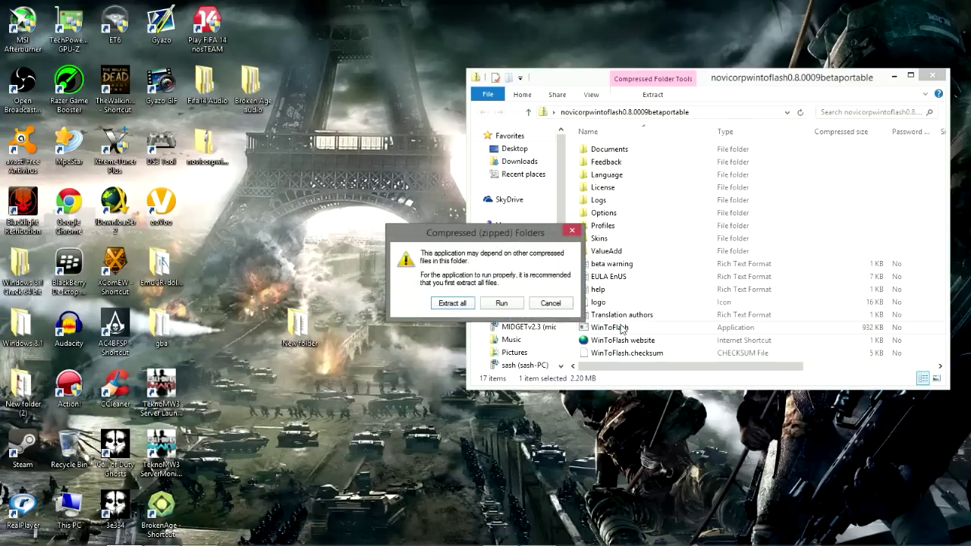
left_click(452, 304)
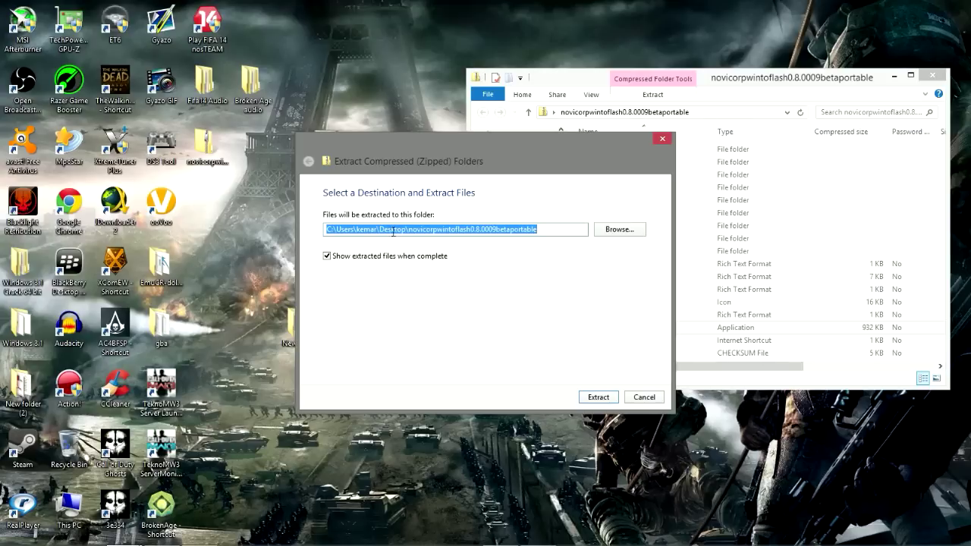
left_click(596, 397)
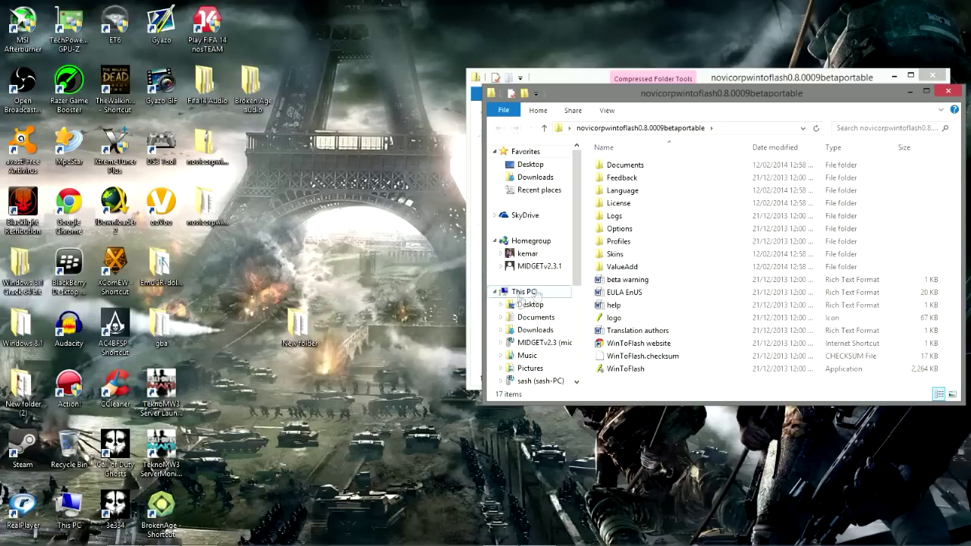
left_click(215, 237)
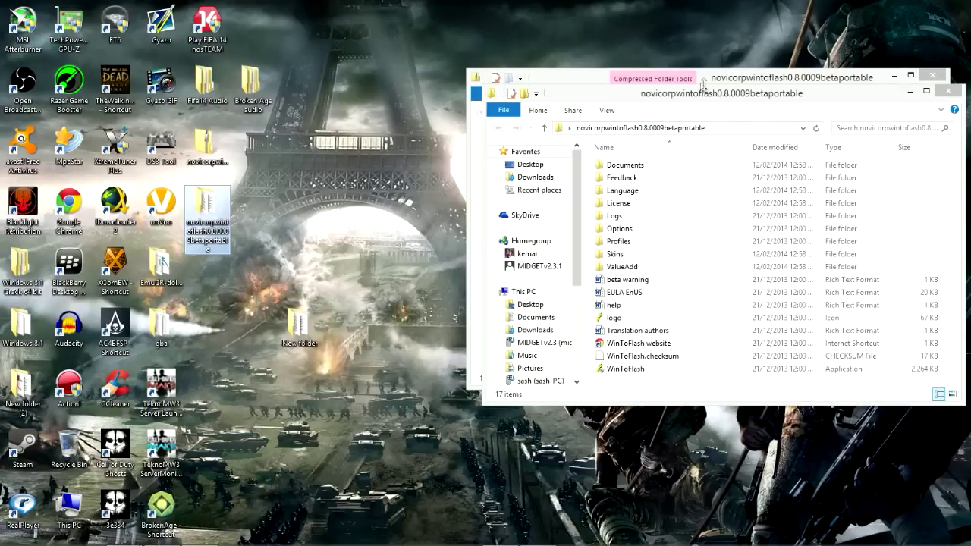
Step: Launch the WinToFlash application from the extracted folder and approve the UAC prompt
left_click_drag(723, 96, 491, 45)
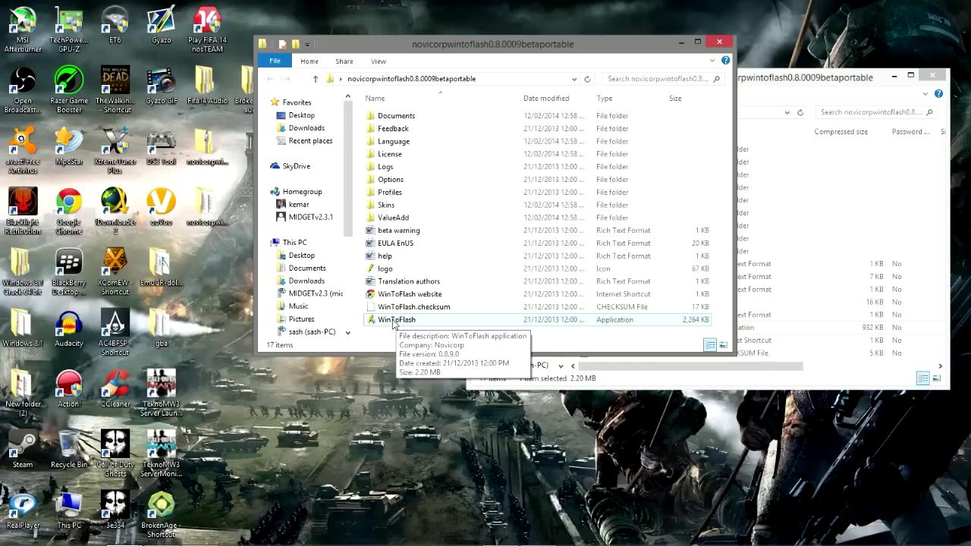
left_click(394, 322)
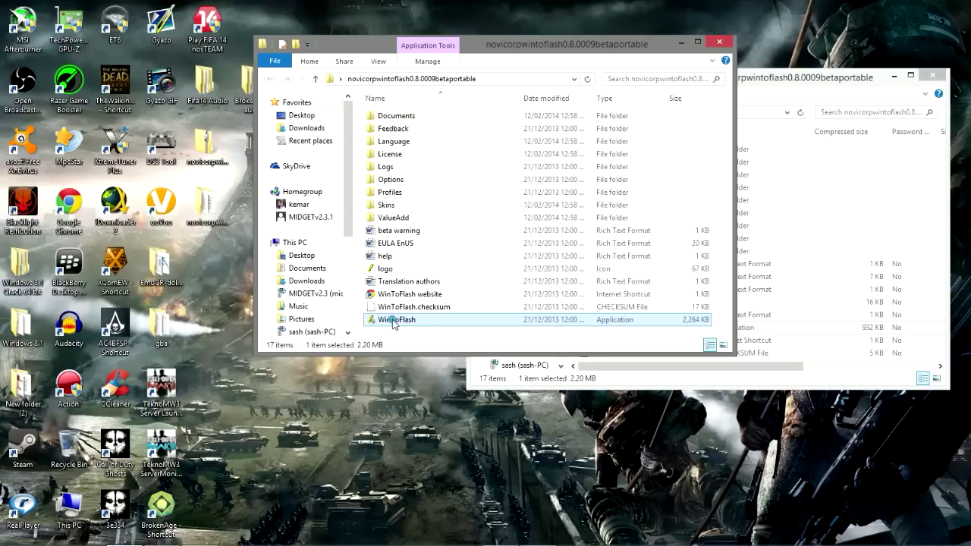
double_click(397, 321)
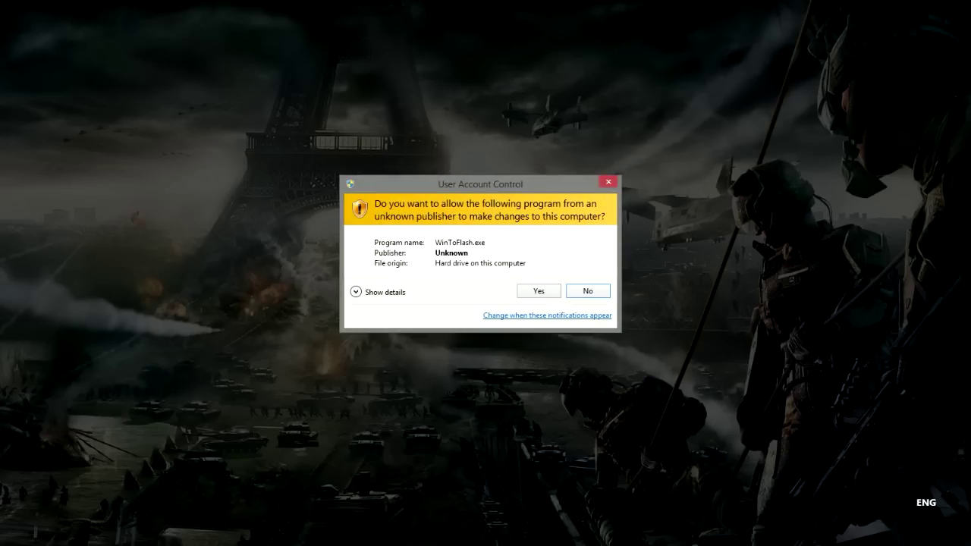
left_click(538, 291)
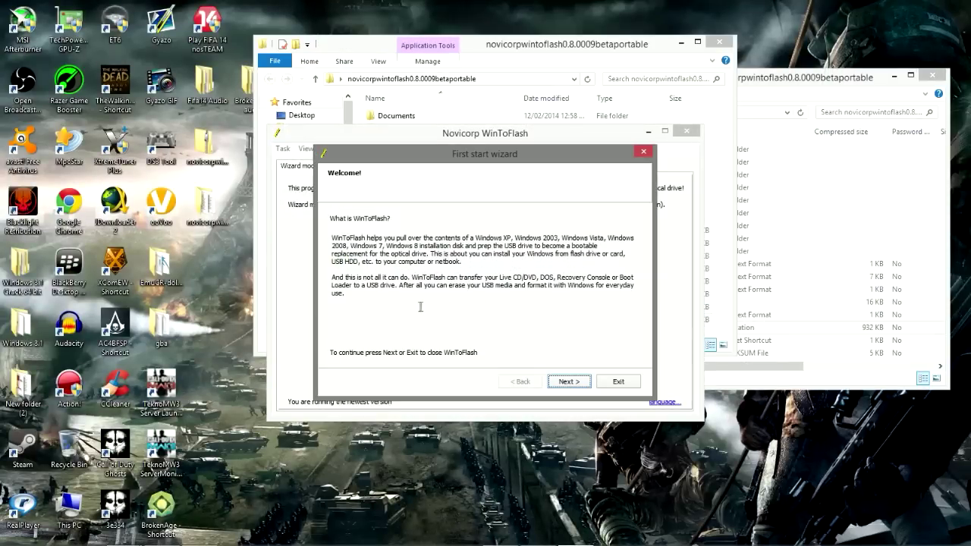
Step: Accept the WinToFlash end user license agreement and continue without a license key file
left_click(567, 383)
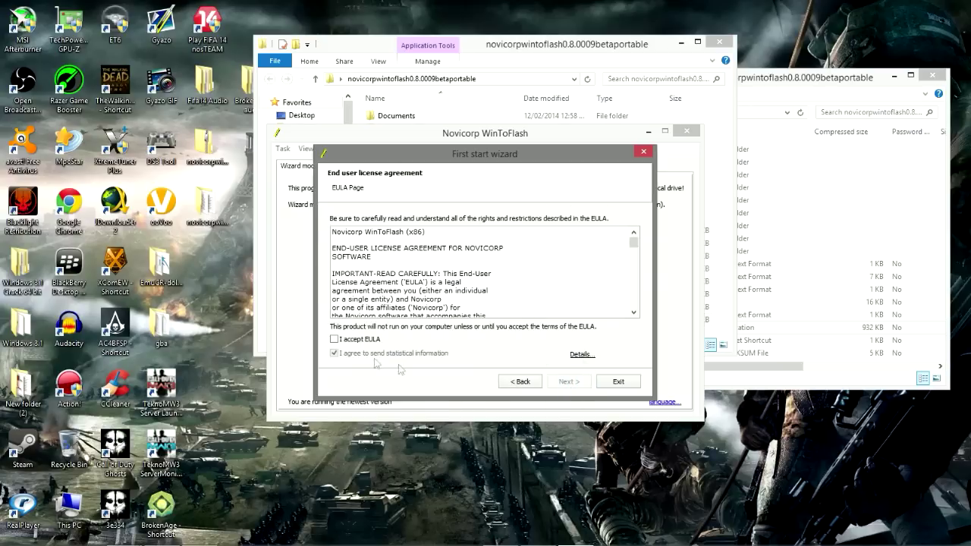
left_click(340, 340)
left_click(563, 381)
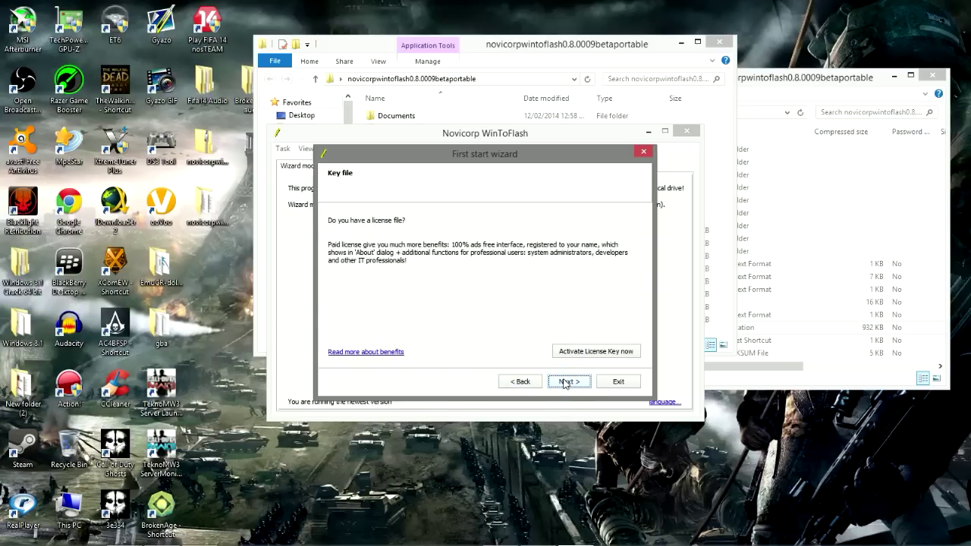
left_click(574, 382)
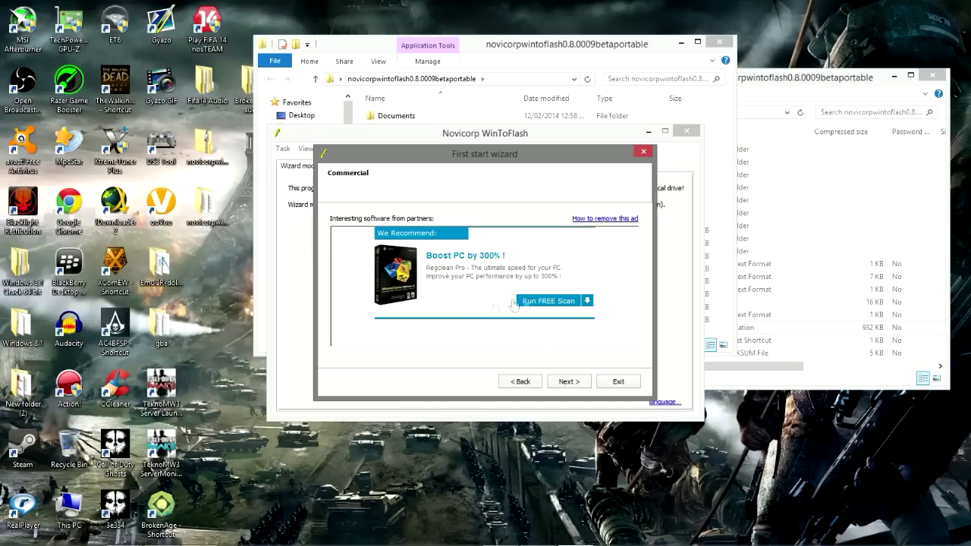
Step: Skip the partner page, finish with Quick Setup, and move the main window up and right
left_click(564, 381)
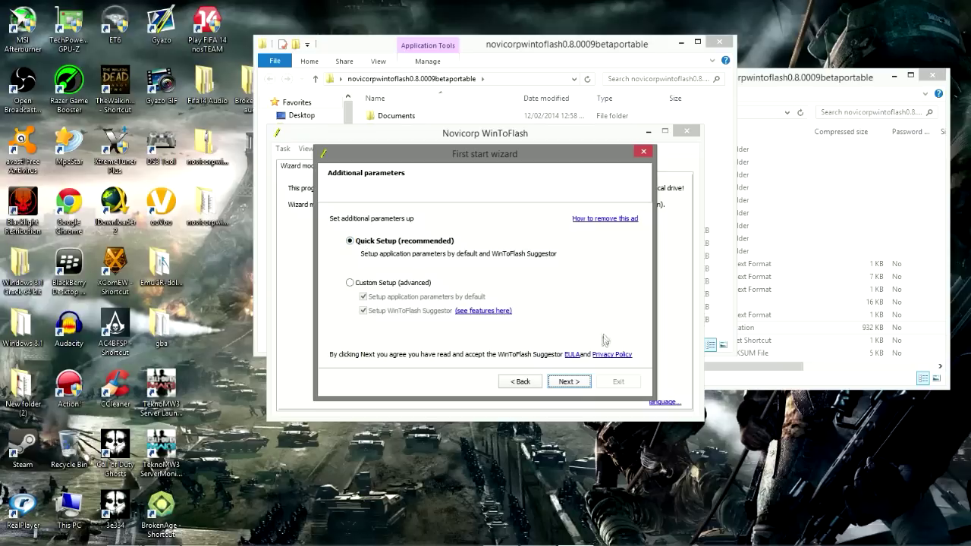
left_click(569, 382)
left_click(571, 383)
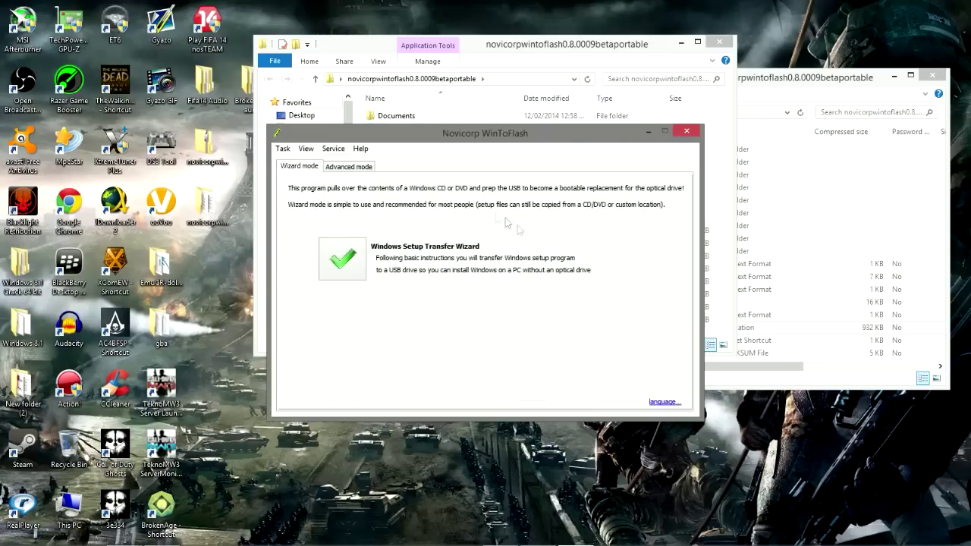
left_click_drag(474, 142, 508, 88)
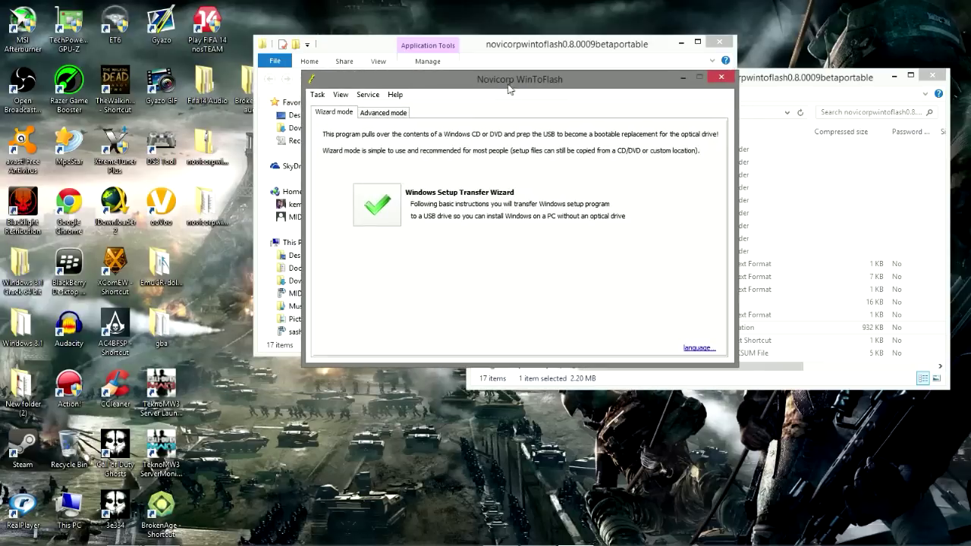
Step: In Advanced mode, create the 'Transfer Windows Vista/2008/7/8 setup to USB drive' task
left_click(384, 115)
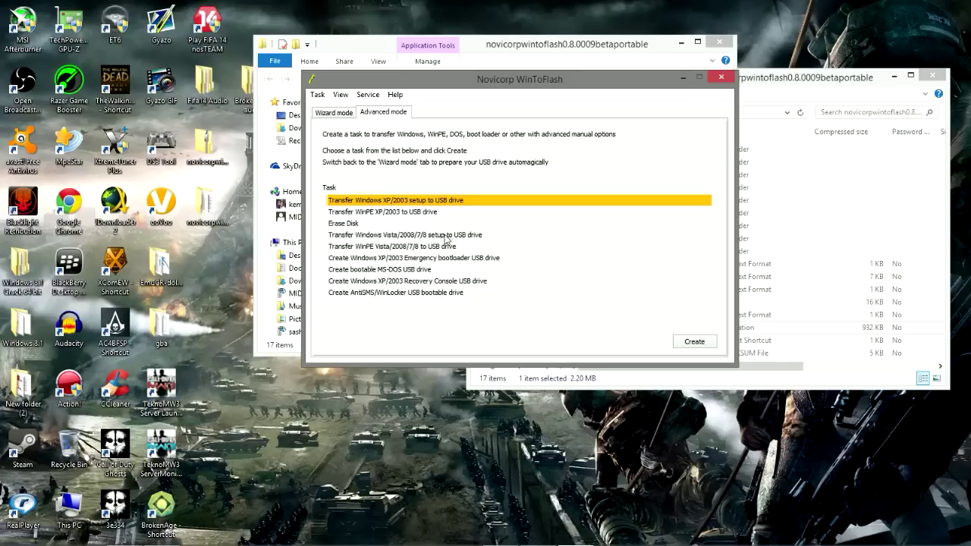
left_click(410, 236)
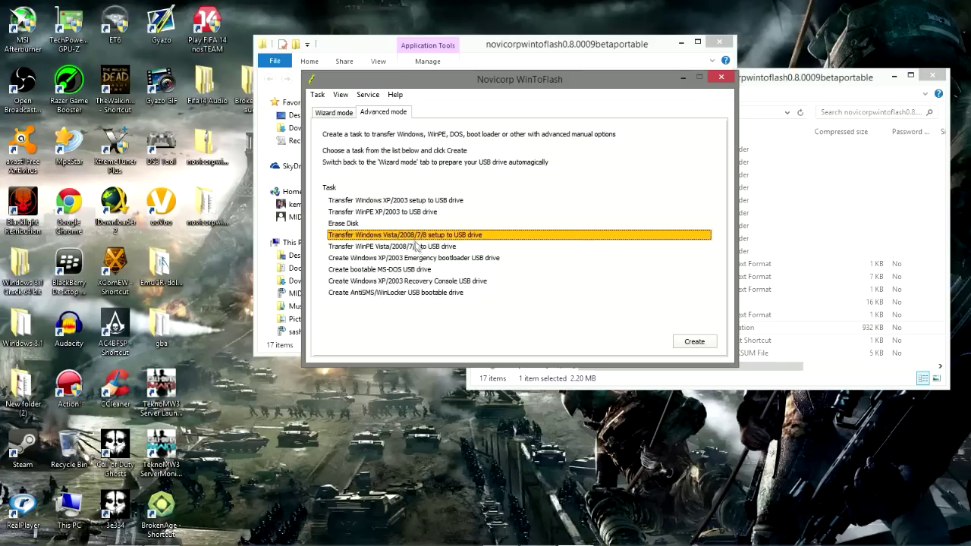
left_click(693, 342)
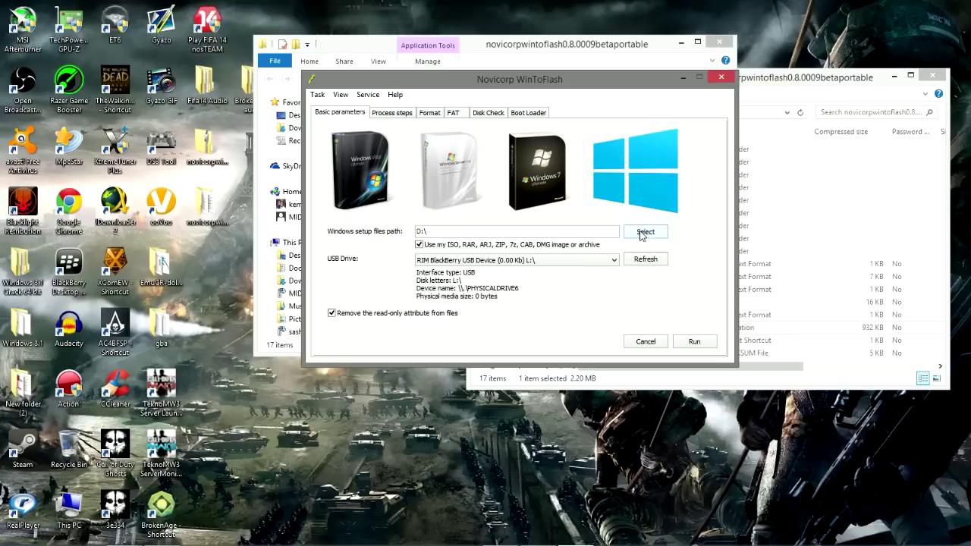
Step: Set the Windows setup files path to the Windows 8 PRO Final Retail (32&64-bit) ISO on E:\
left_click(641, 233)
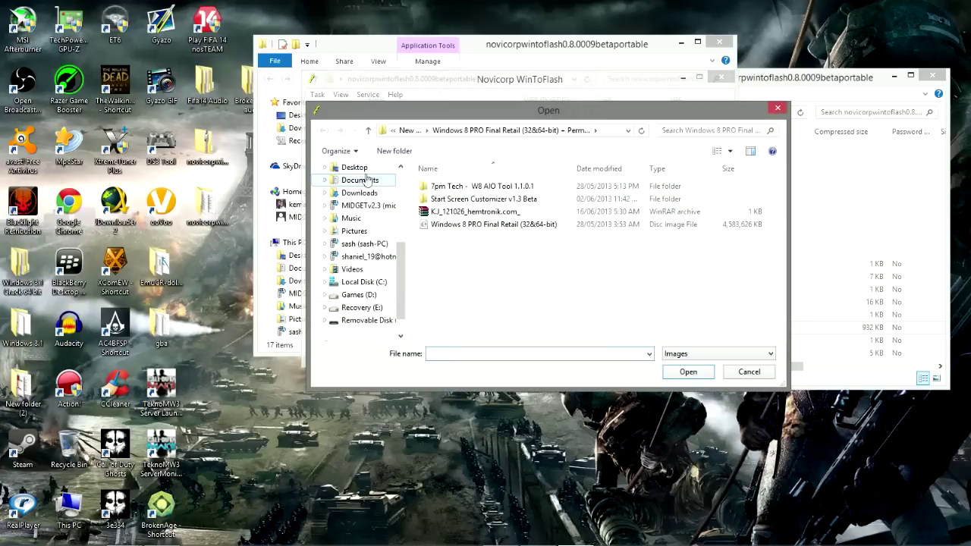
left_click(476, 226)
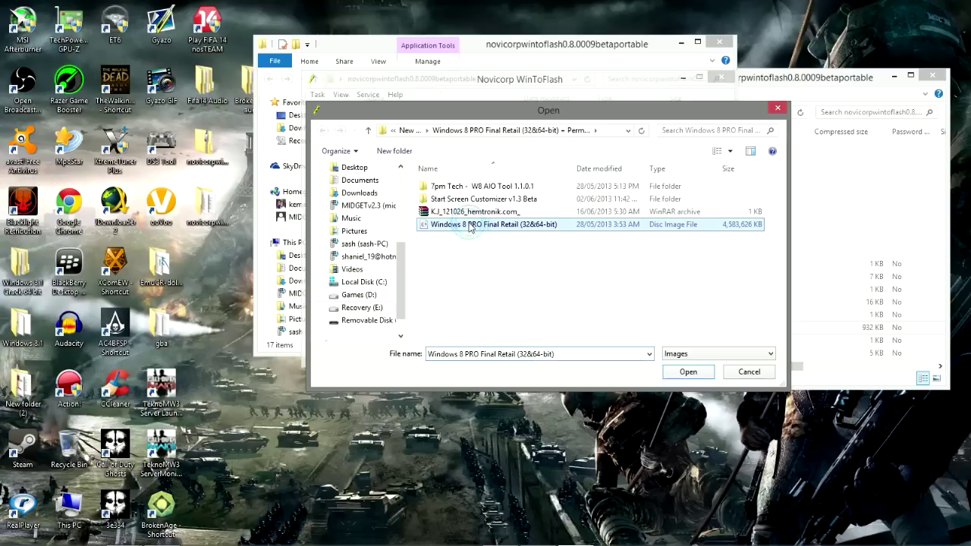
left_click(688, 372)
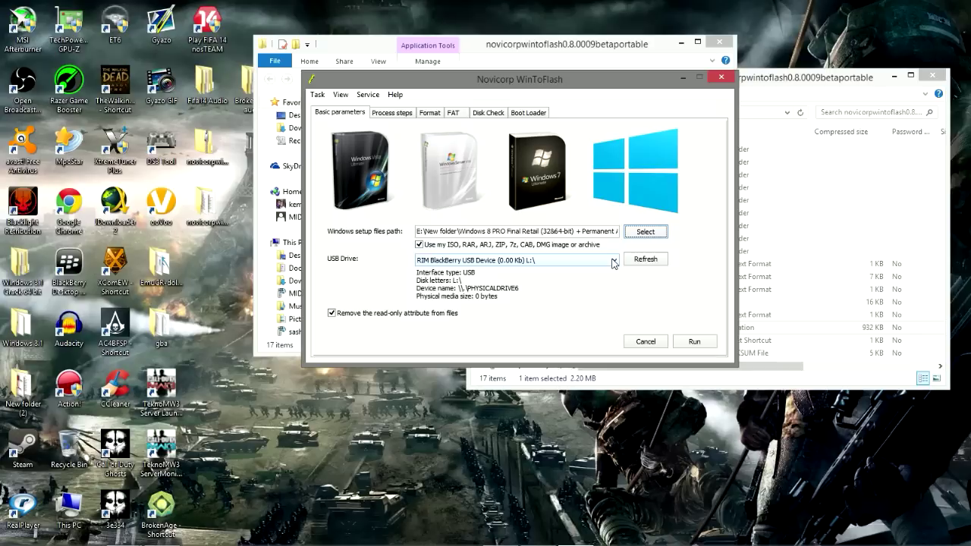
Step: Choose 'USB Flash Memory USB Device (3.78 Gb) M:\' as the target USB drive
left_click(614, 260)
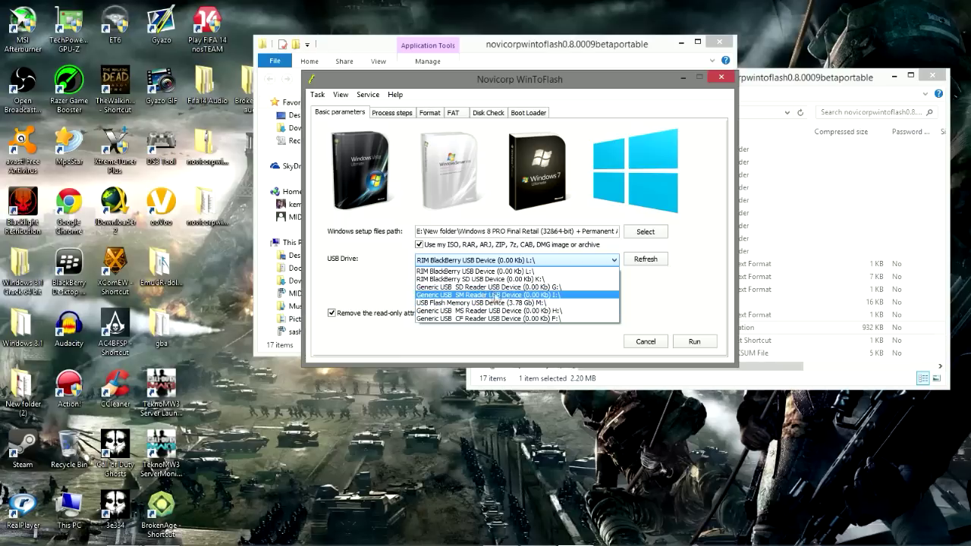
left_click(613, 261)
left_click(613, 260)
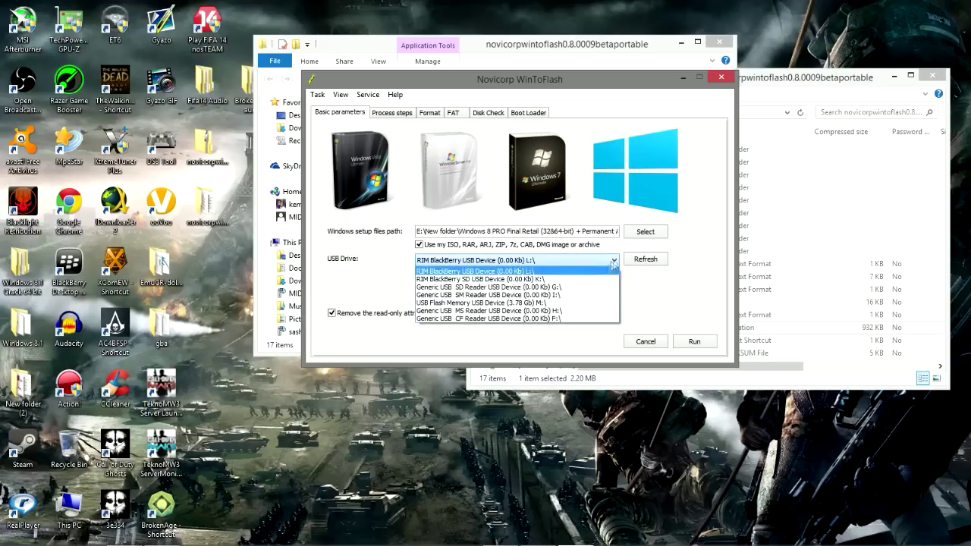
left_click(475, 303)
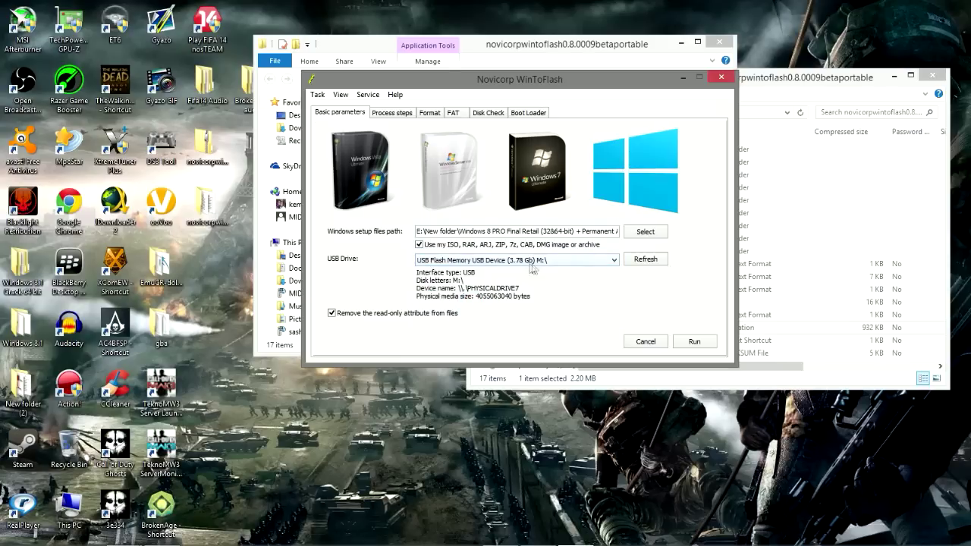
Step: Run the transfer, accepting the license, the flash drive format warning, and the license restriction notice
left_click(691, 341)
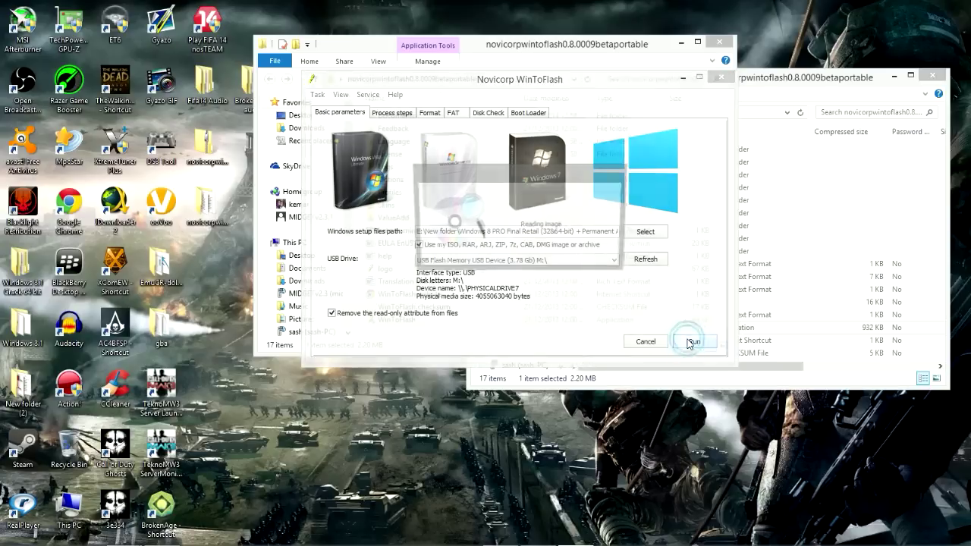
left_click(461, 280)
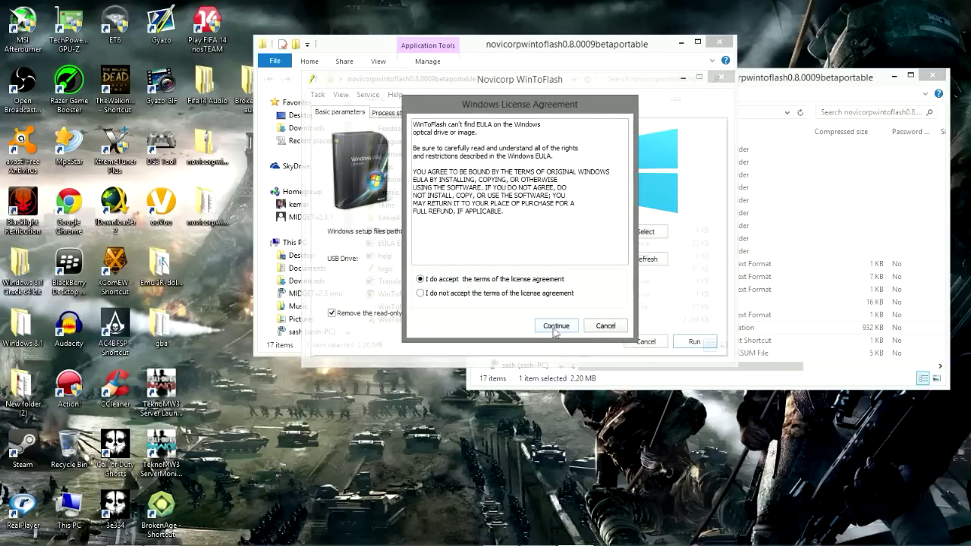
left_click(556, 325)
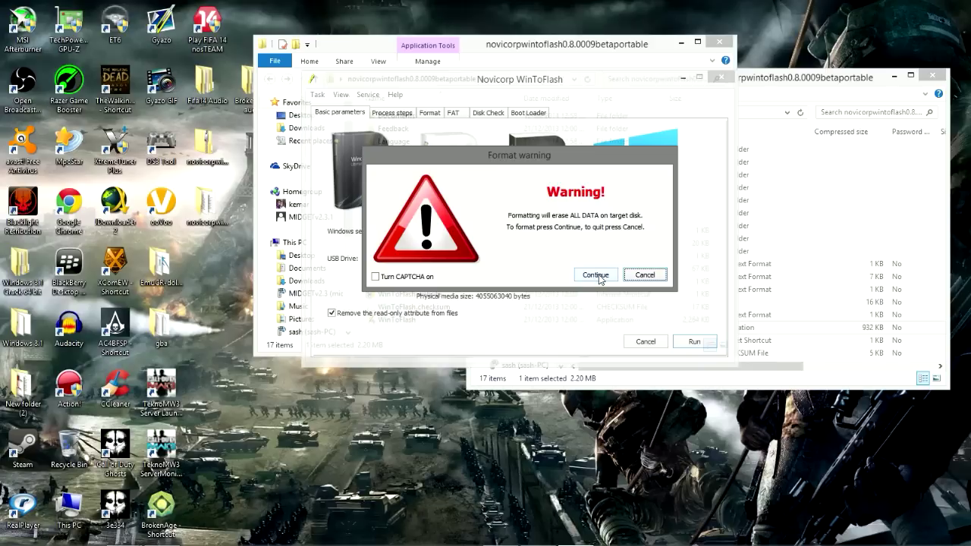
left_click(597, 276)
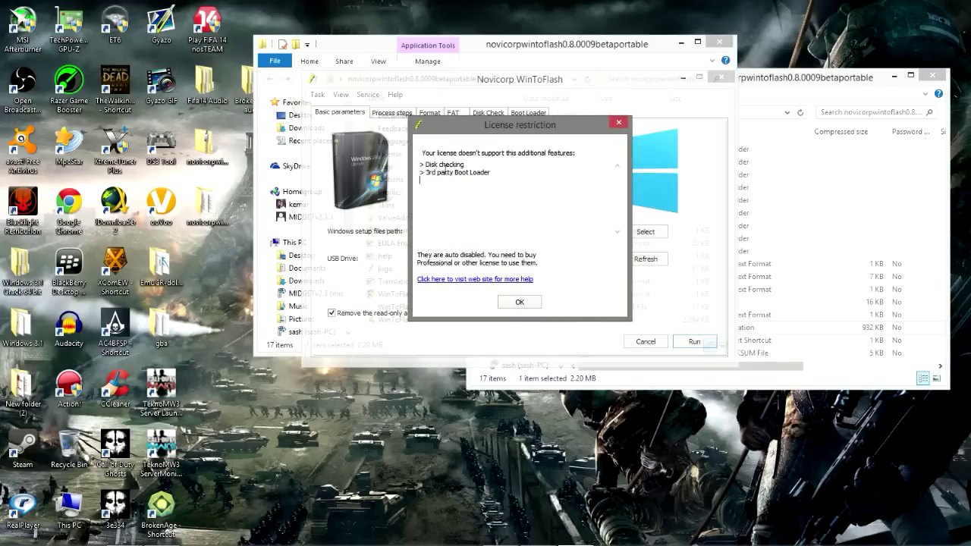
left_click(522, 302)
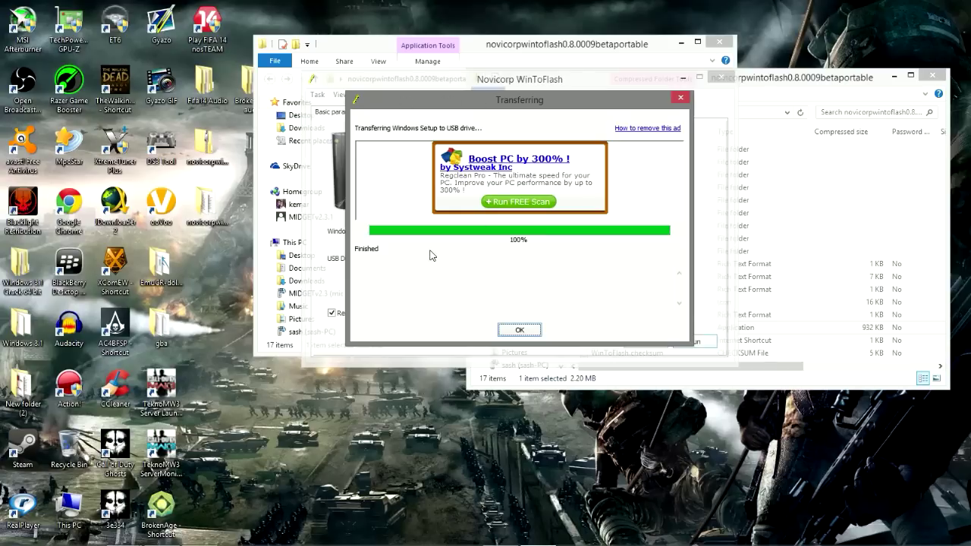
Step: Dismiss the finished transfer report and exit WinToFlash, declining the Free License offer
left_click(519, 331)
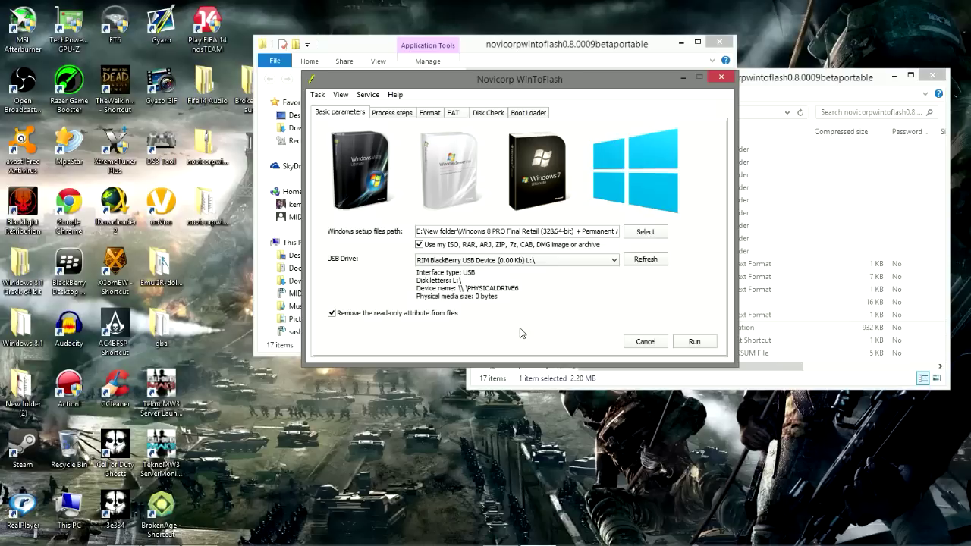
left_click(722, 78)
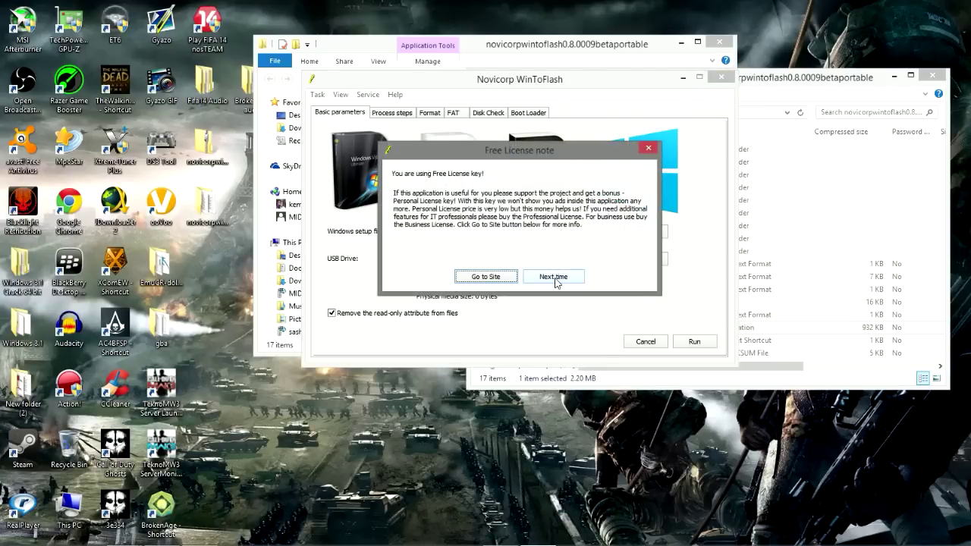
left_click(557, 278)
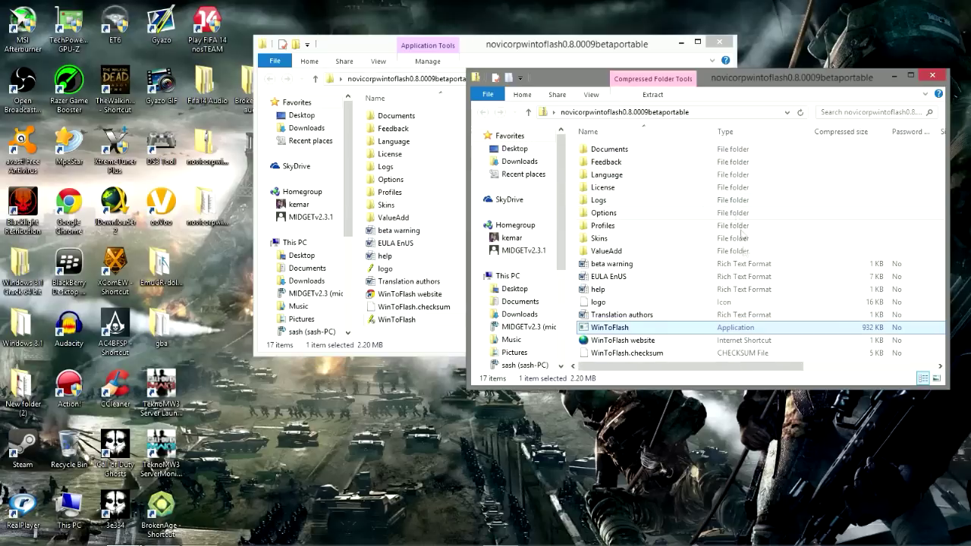
Step: Display Removable Disk (M:) with its boot, efi, sources, support folders and setup files
scroll(529, 311, "down", 3)
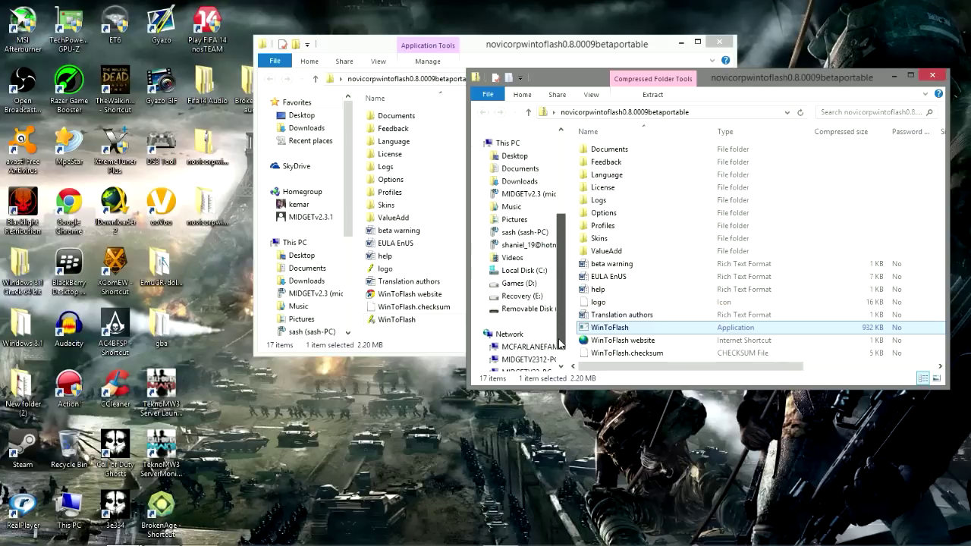
left_click(528, 310)
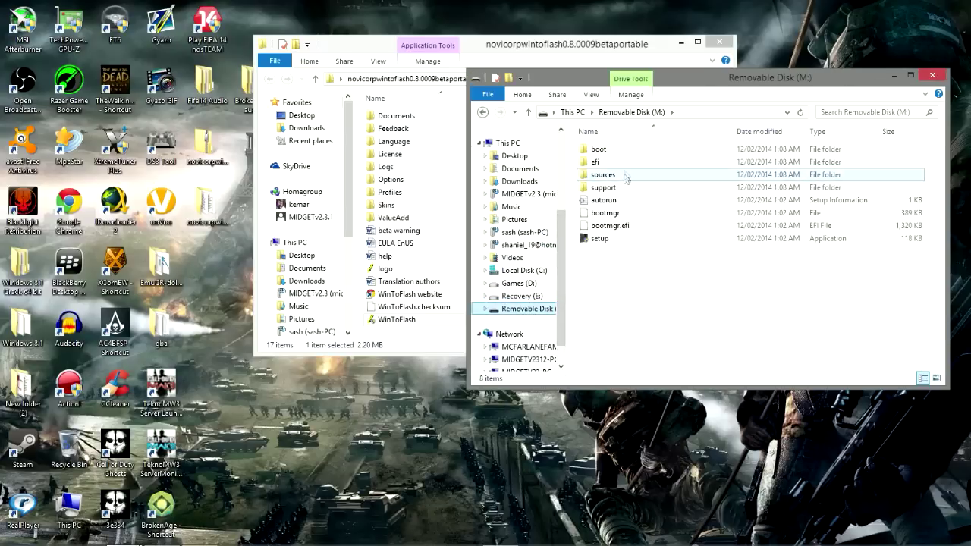